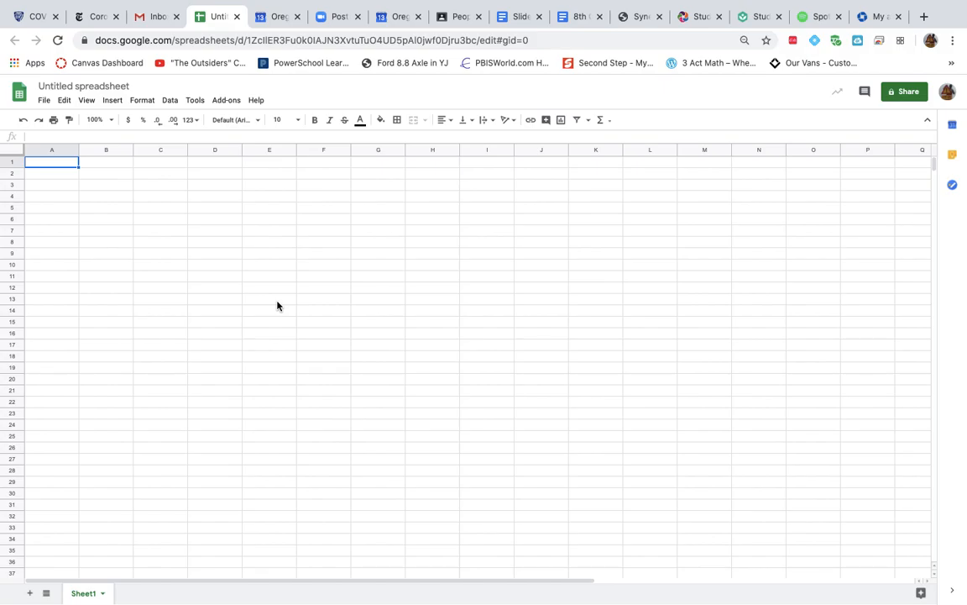
# Enter the headers "Caffeine (8 oz Serving)" in A1 and "Sleep (Hours)" in B1, fitting column A's width to its text
pyautogui.write('Caffeine (8 oz Serving)')
pyautogui.click(126, 309)
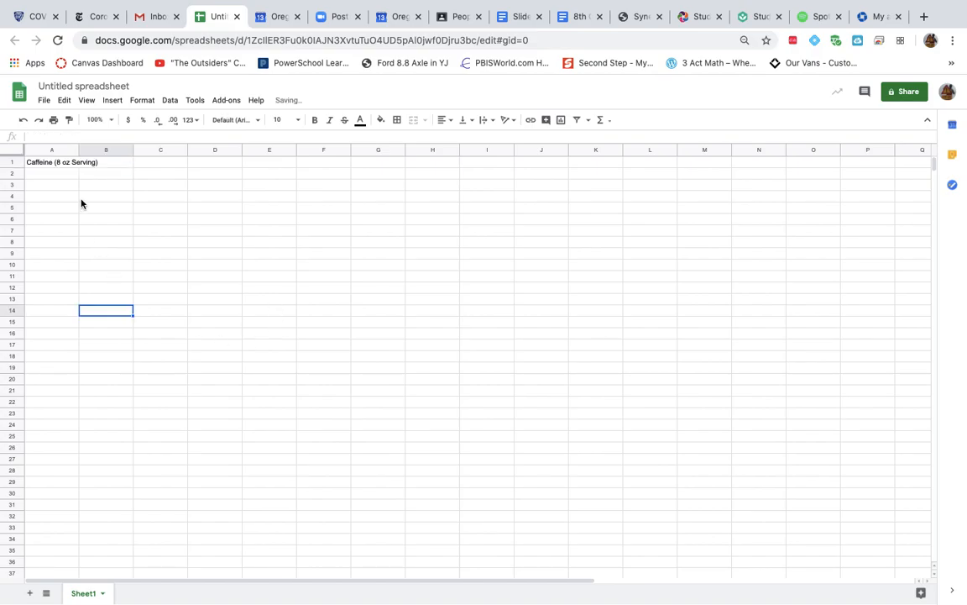
pyautogui.doubleClick(74, 149)
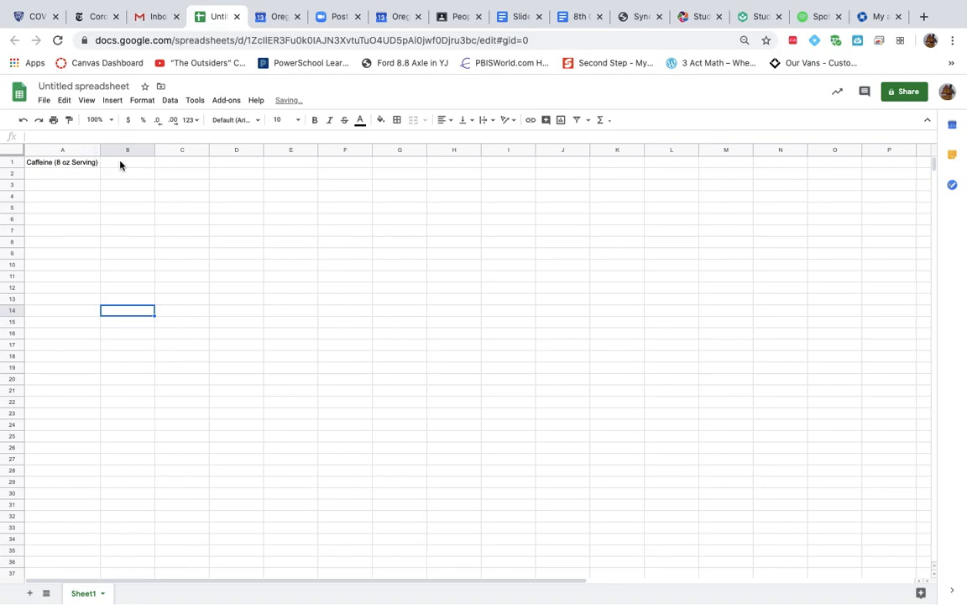
pyautogui.click(120, 162)
pyautogui.write('Sleep (Hours)')
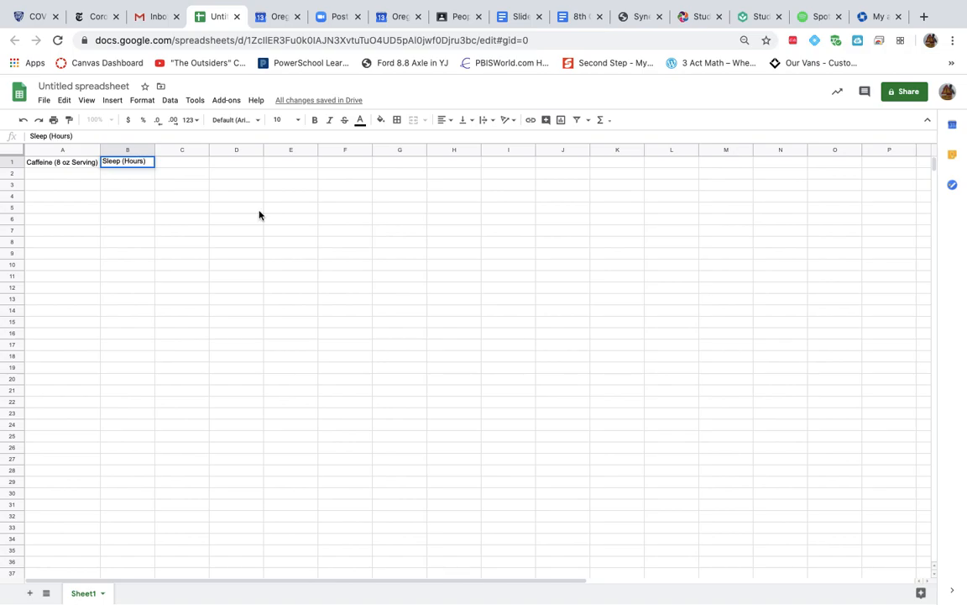
# Enter the caffeine values 3, 4, 2, 5 and 1 in cells A2 to A6
pyautogui.click(80, 174)
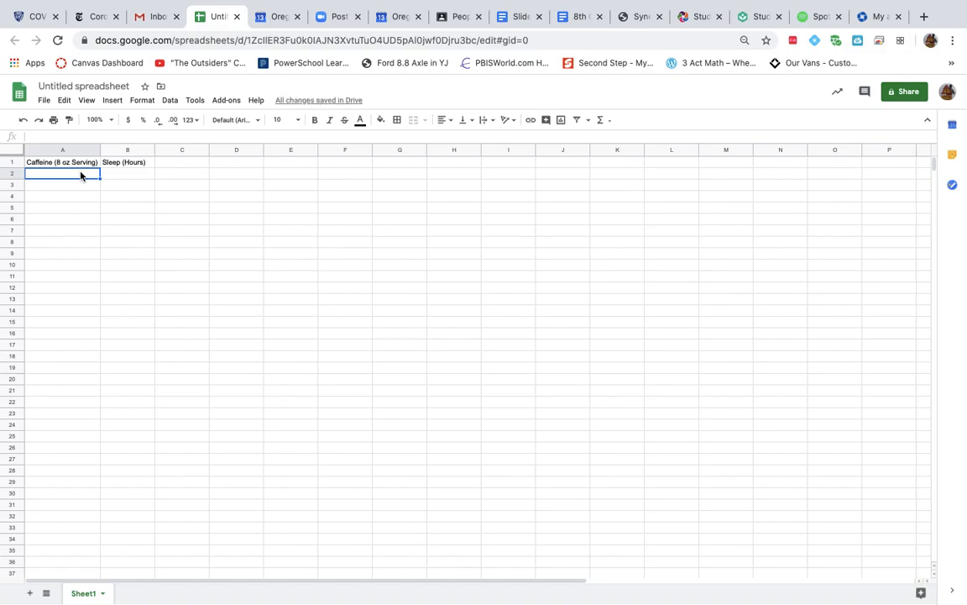
pyautogui.write('3')
pyautogui.press('Return')
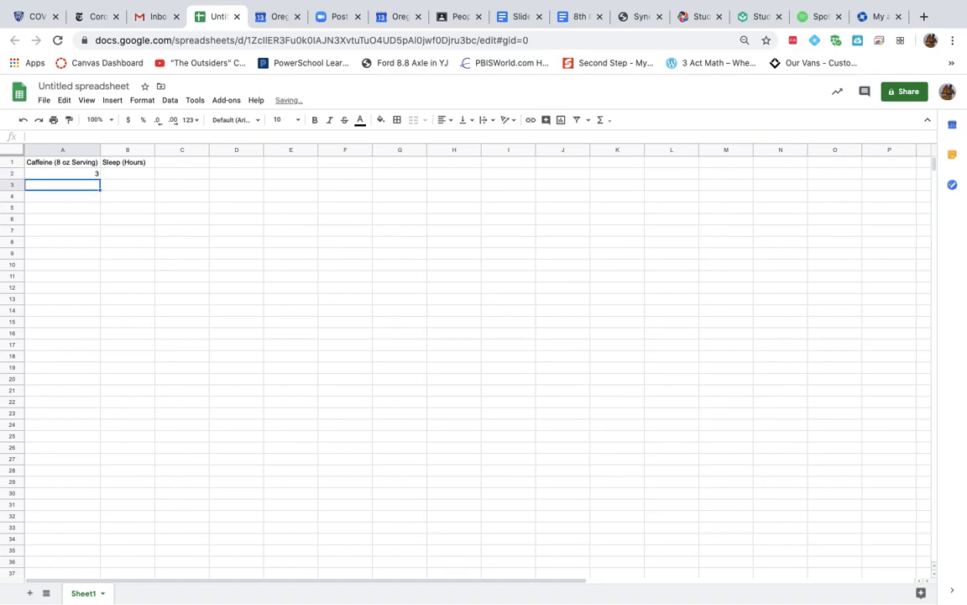
pyautogui.write('4')
pyautogui.press('Return')
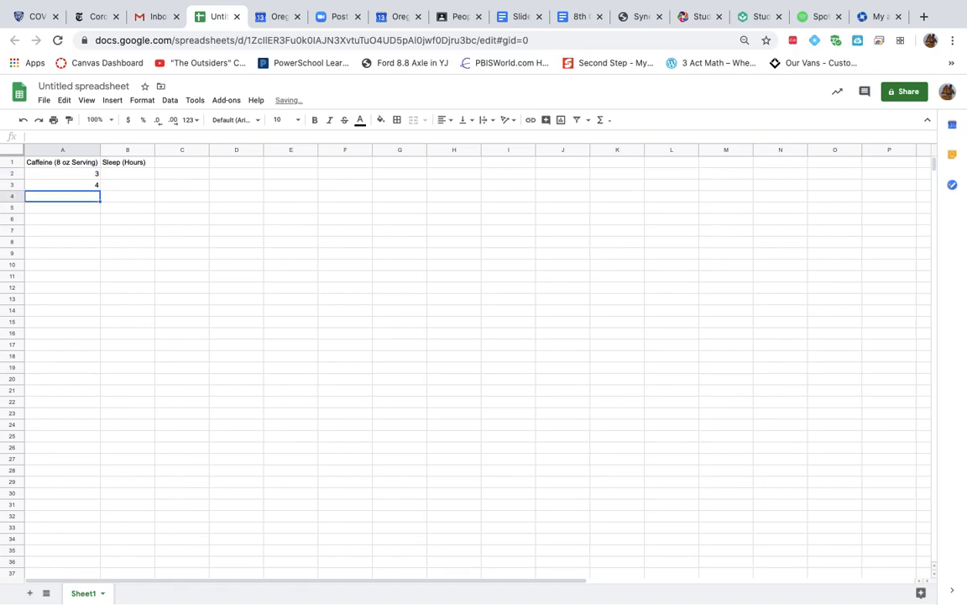
pyautogui.write('2')
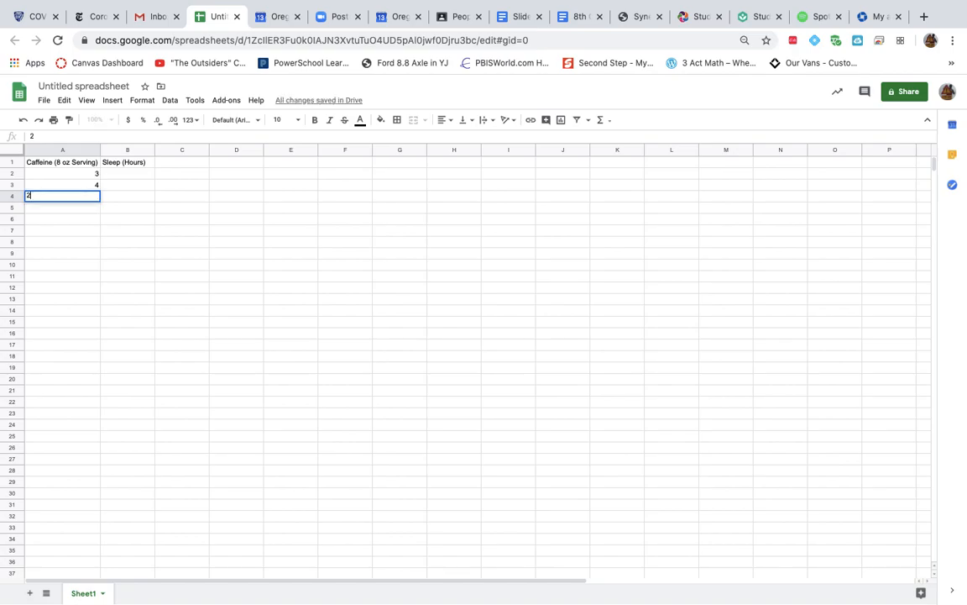
pyautogui.press('Return')
pyautogui.write('5')
pyautogui.press('Return')
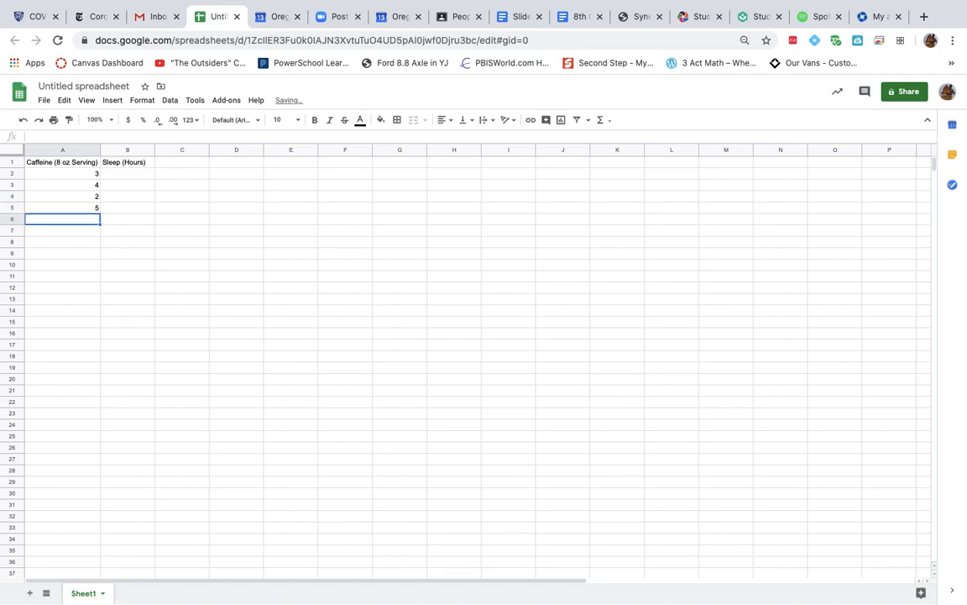
pyautogui.write('1')
pyautogui.press('Return')
# Enter the sleep values 8, 7, 8.5, 6 and 9 in cells B2 to B6 and fit column B's width to its contents
pyautogui.press('Right')
pyautogui.press('Right')
pyautogui.press('Up')
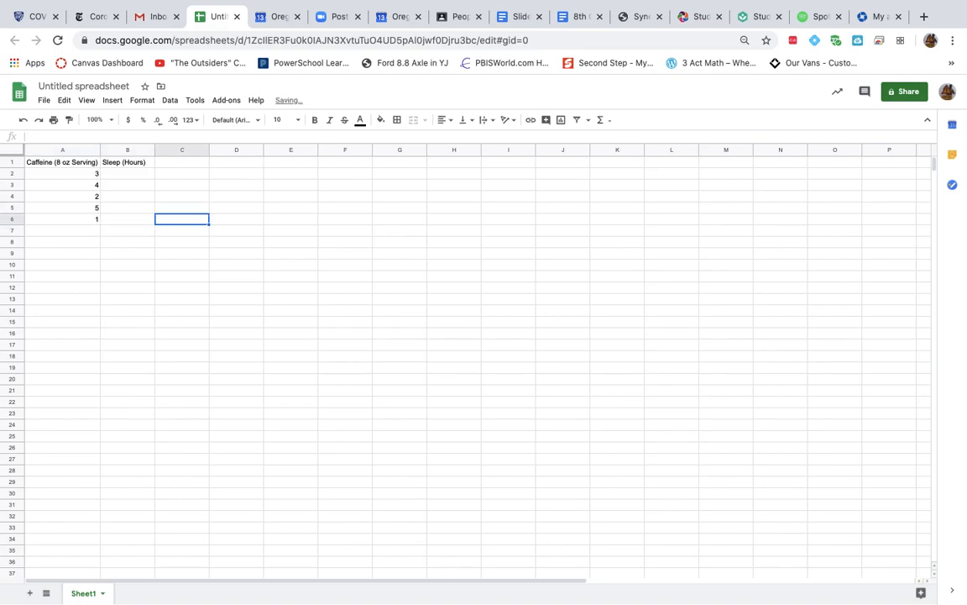
pyautogui.press('Up')
pyautogui.press('Up')
pyautogui.press('Left')
pyautogui.press('Up')
pyautogui.press('Left')
pyautogui.press('Up')
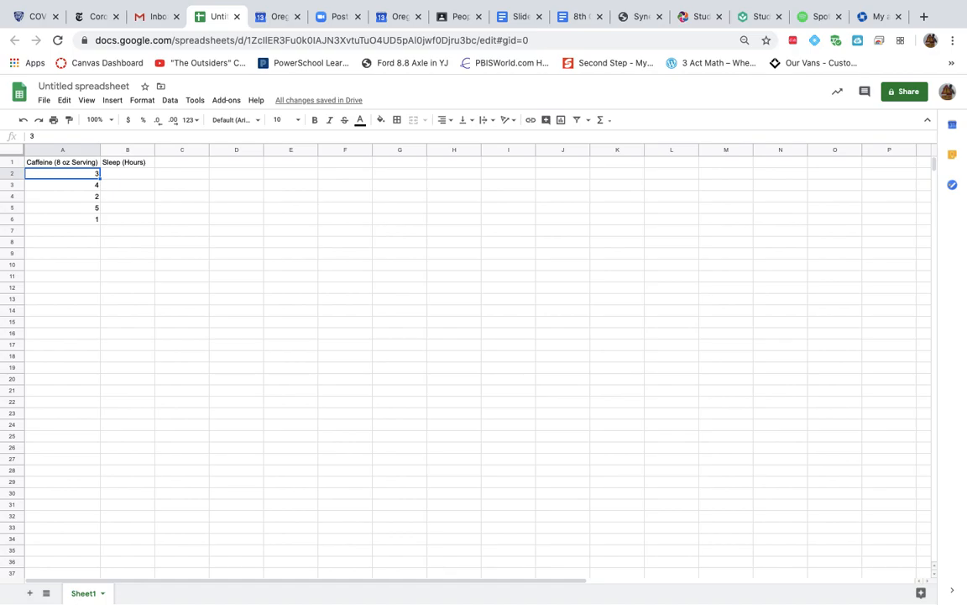
pyautogui.press('Right')
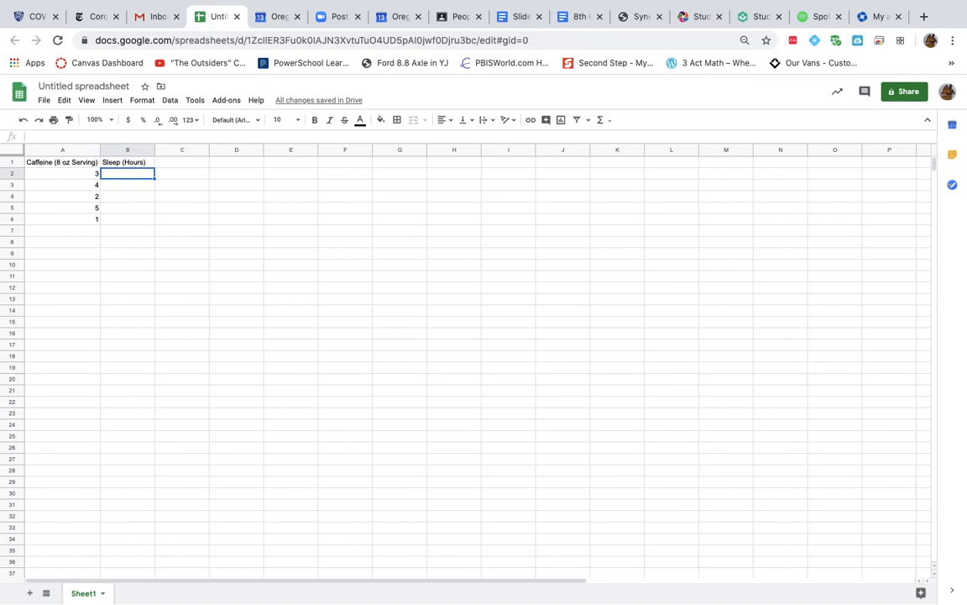
pyautogui.write('8')
pyautogui.press('Return')
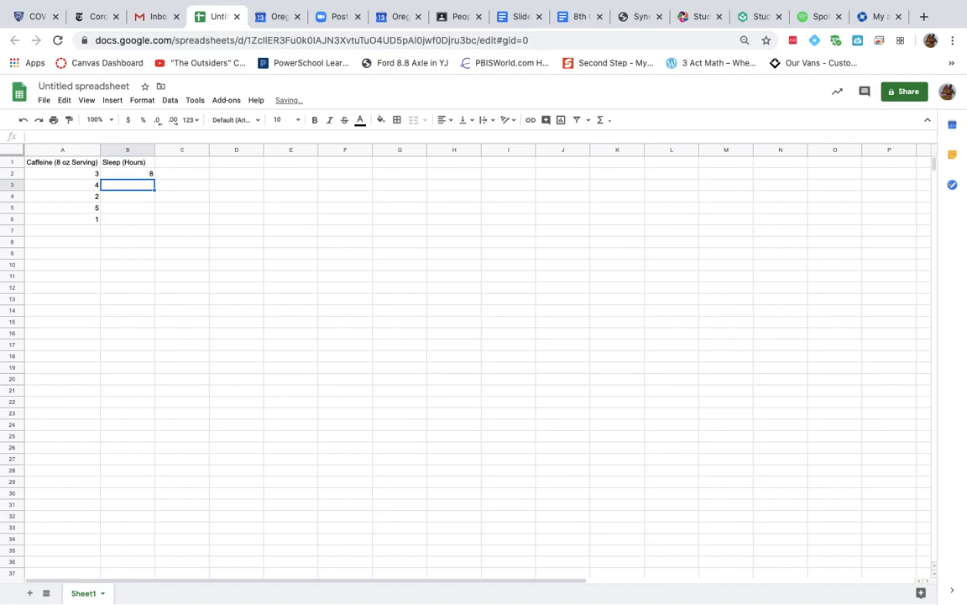
pyautogui.write('7')
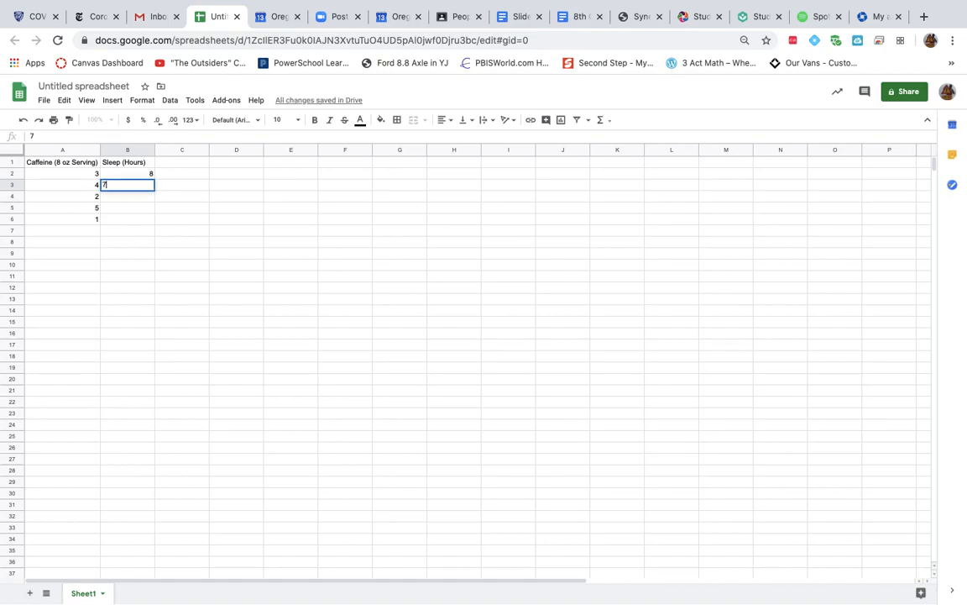
pyautogui.press('Return')
pyautogui.write('8.5')
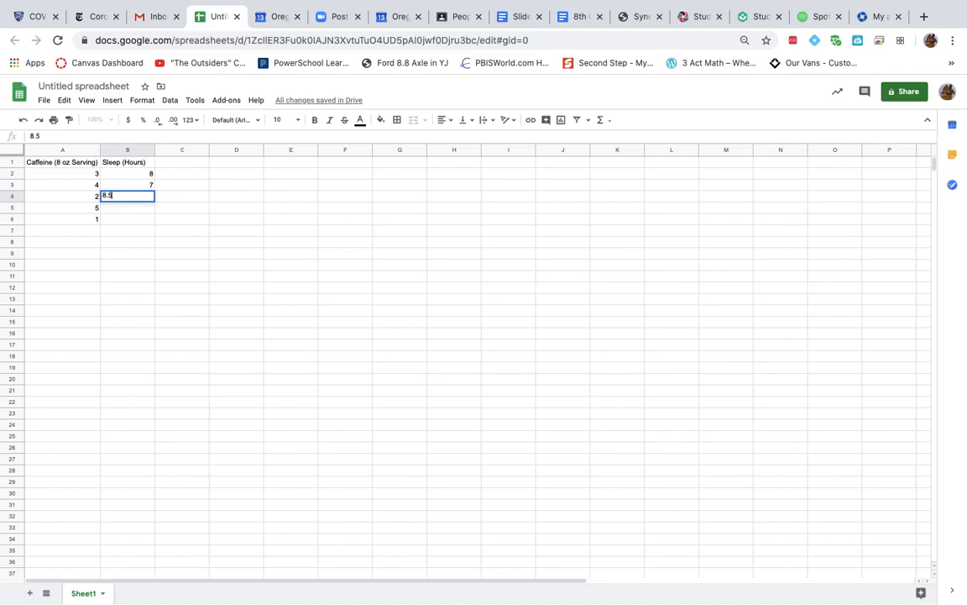
pyautogui.press('Return')
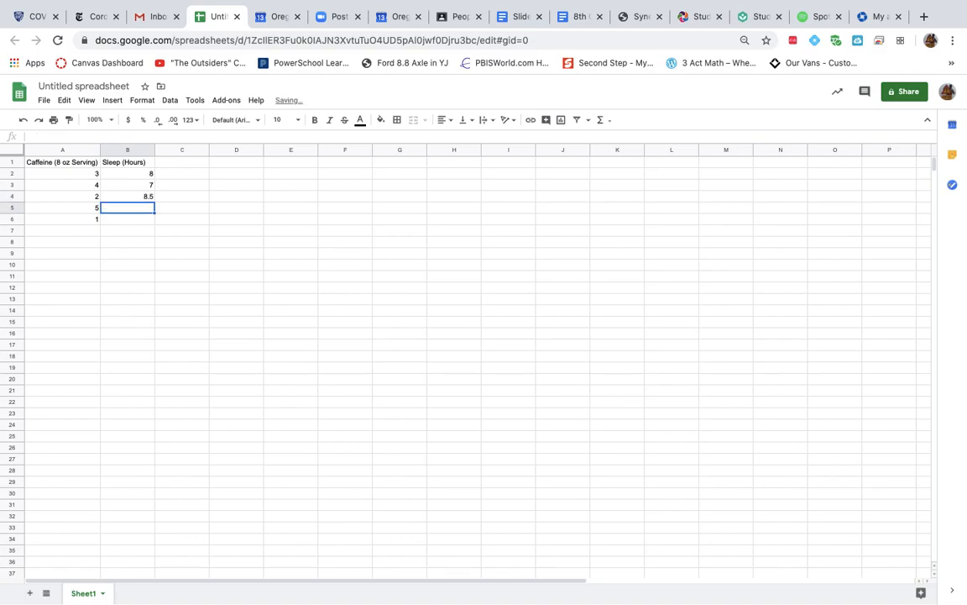
pyautogui.write('6')
pyautogui.press('Return')
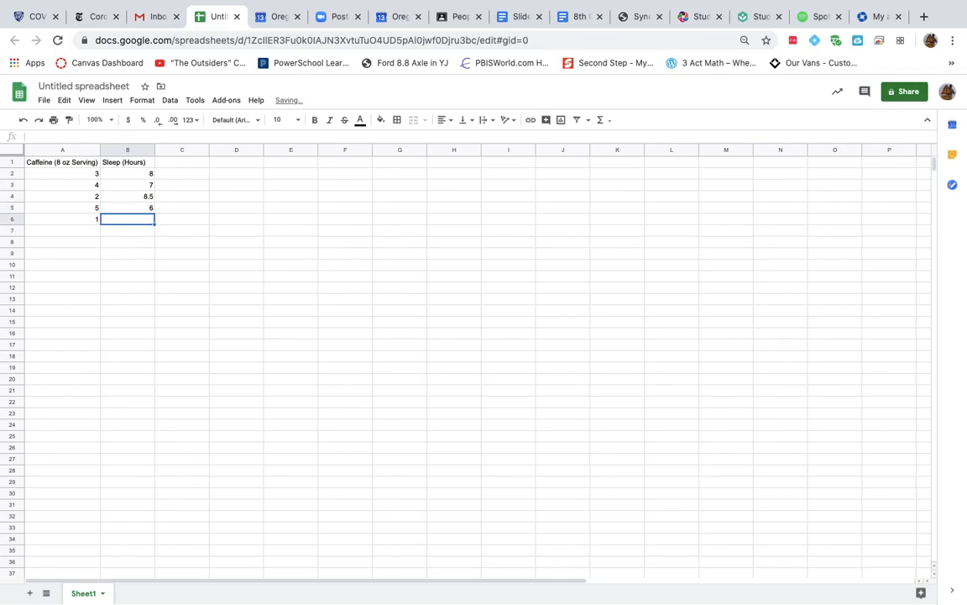
pyautogui.write('9')
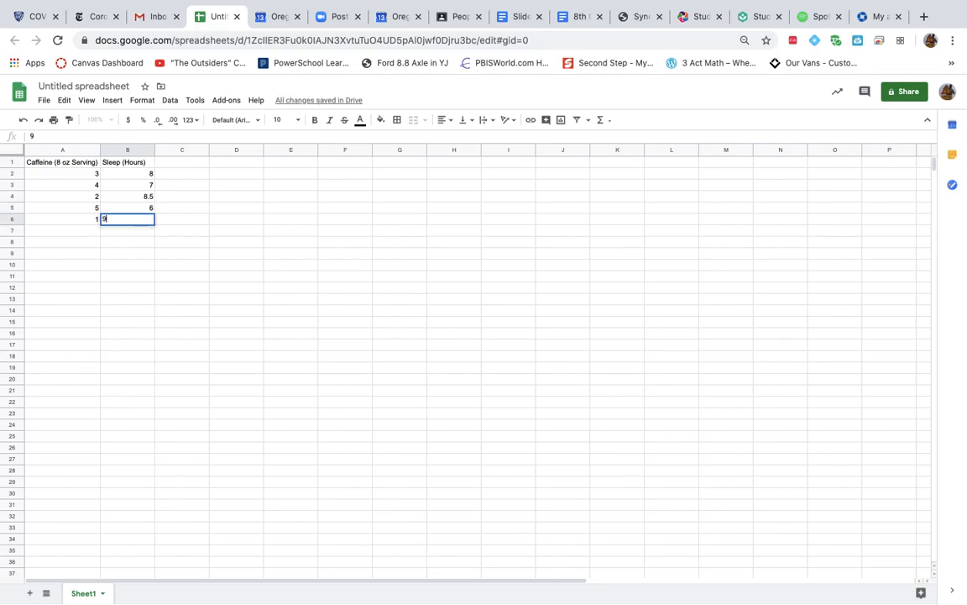
pyautogui.press('Return')
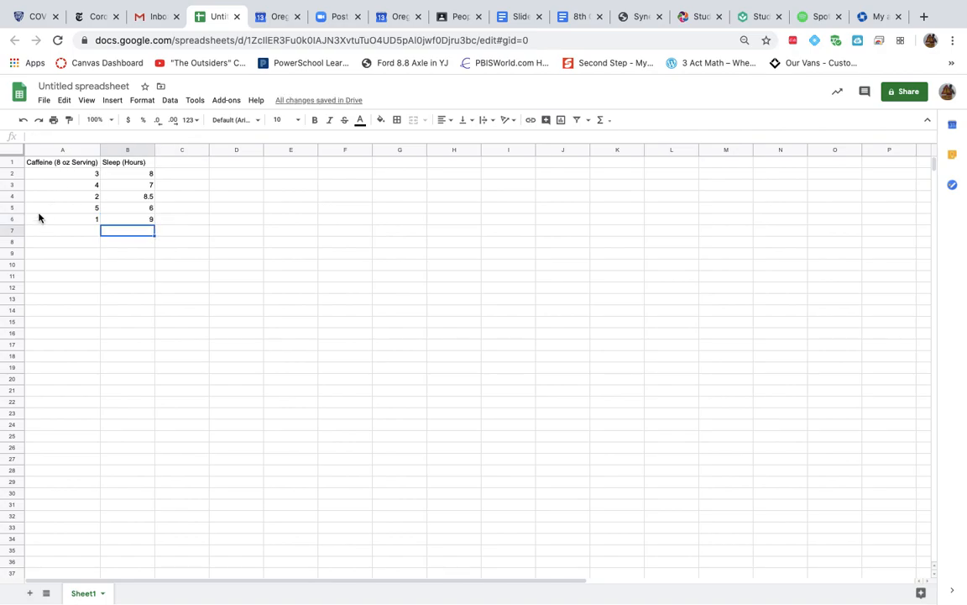
pyautogui.doubleClick(155, 149)
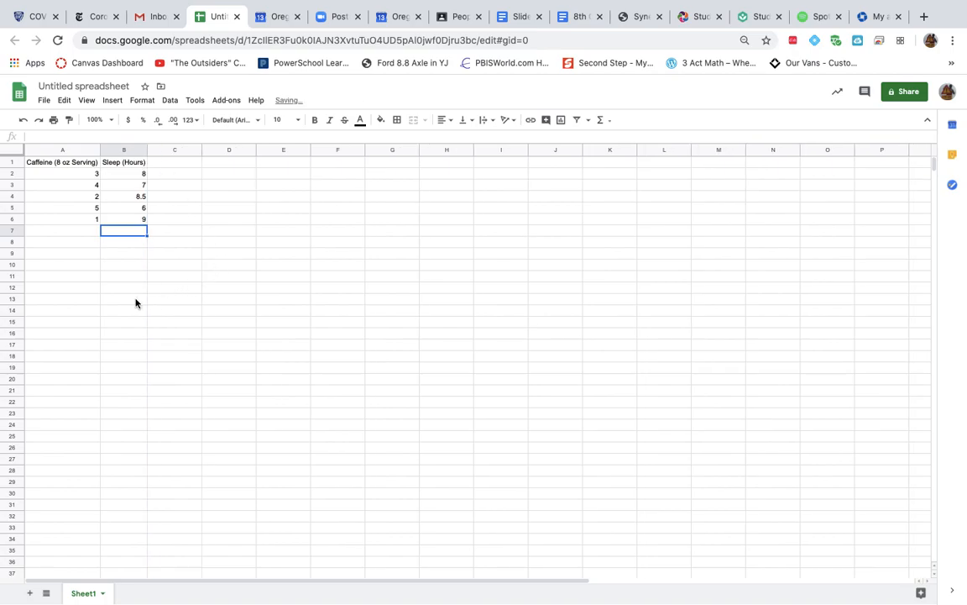
# Insert a chart from the data in A1:B6 and place it directly beside the data table
pyautogui.click(84, 267)
pyautogui.click(75, 231)
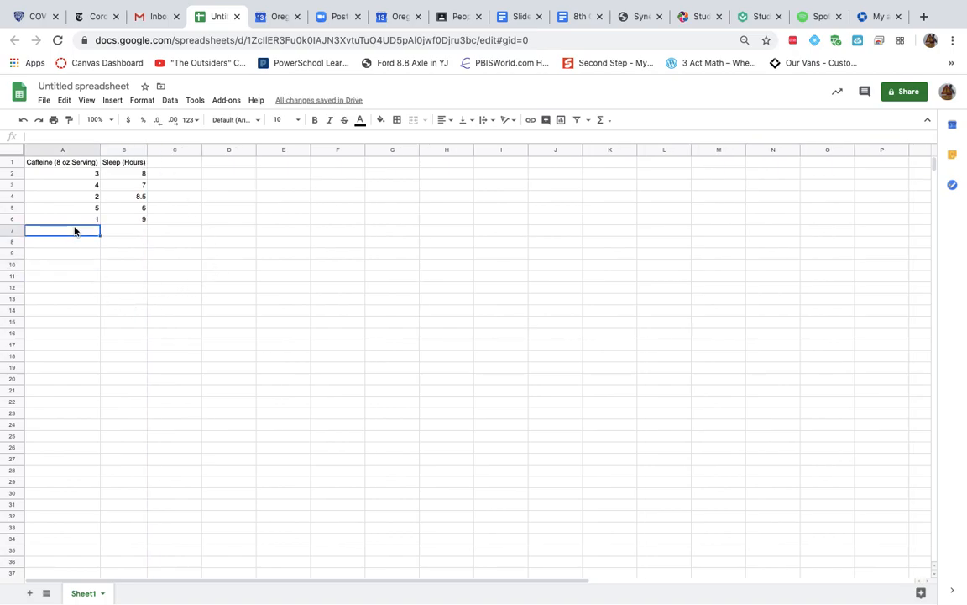
pyautogui.press('Up')
pyautogui.press('Up')
pyautogui.press('Up')
pyautogui.press('Up')
pyautogui.press('Up')
pyautogui.press('Up')
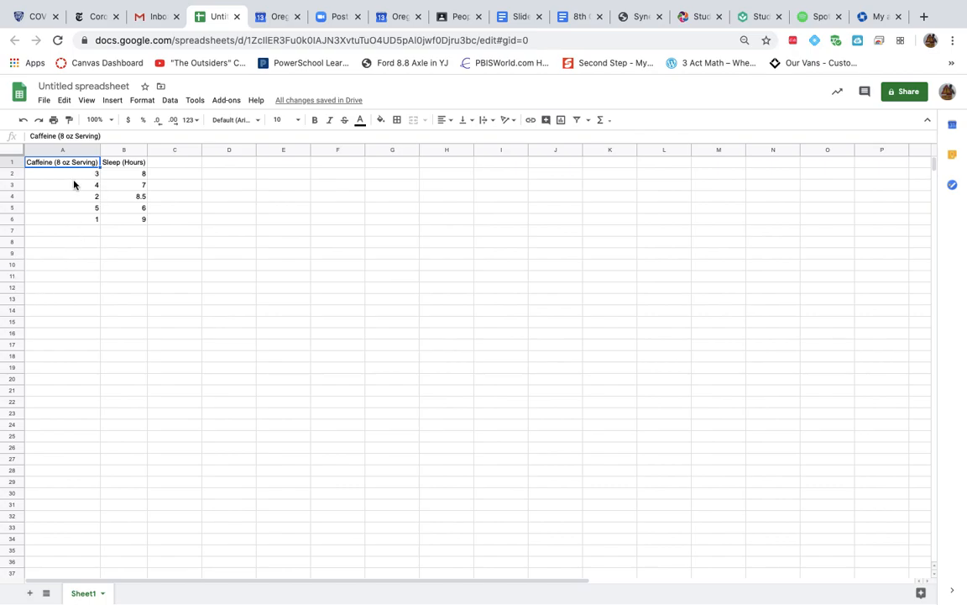
pyautogui.moveTo(63, 162); pyautogui.dragTo(139, 220)
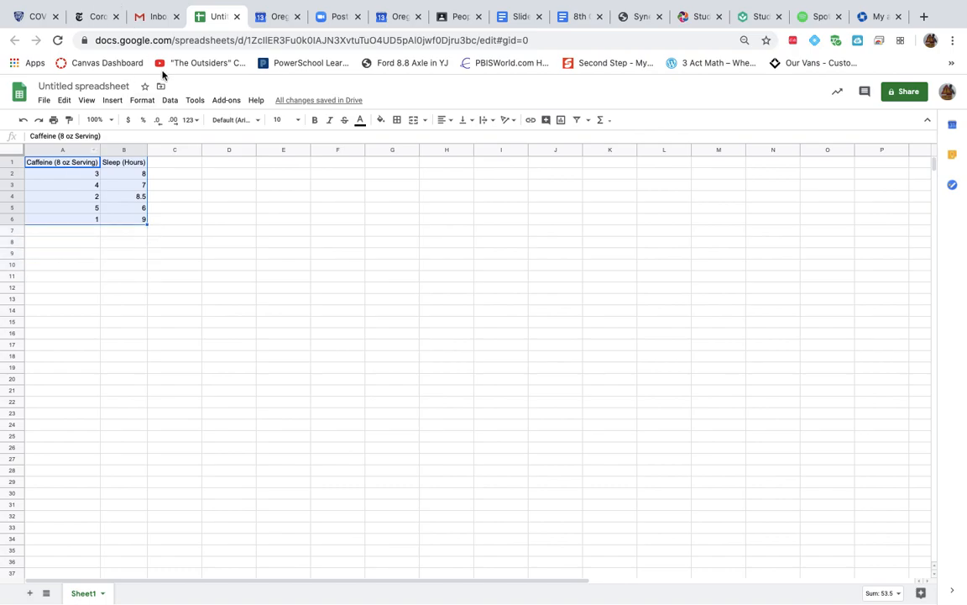
pyautogui.click(111, 103)
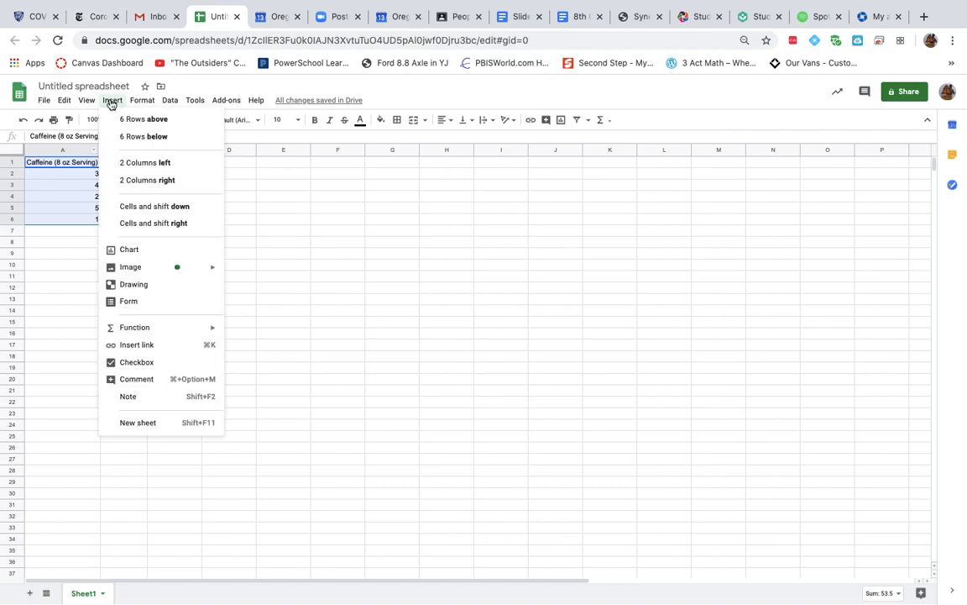
pyautogui.click(125, 249)
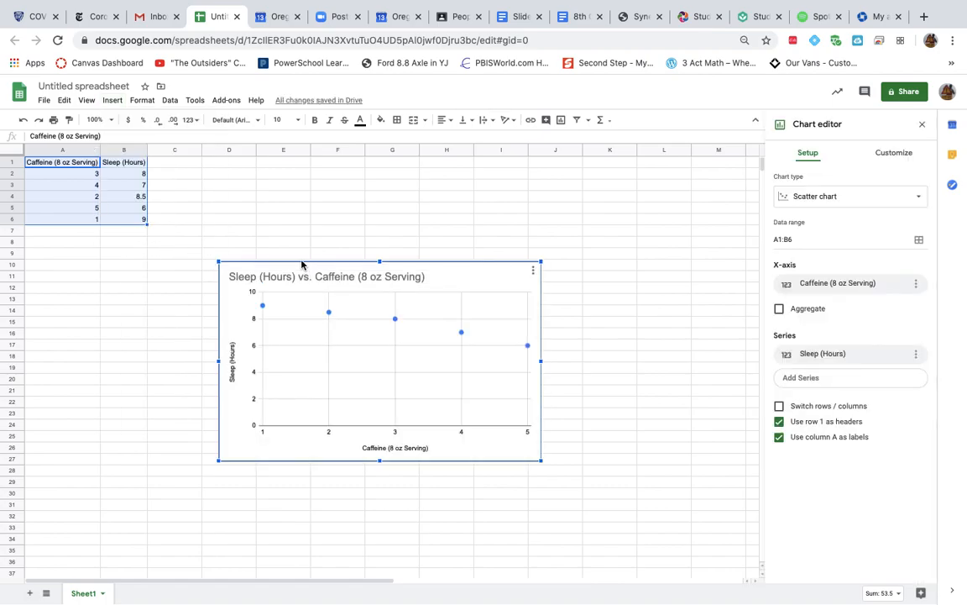
pyautogui.moveTo(301, 265); pyautogui.dragTo(233, 166)
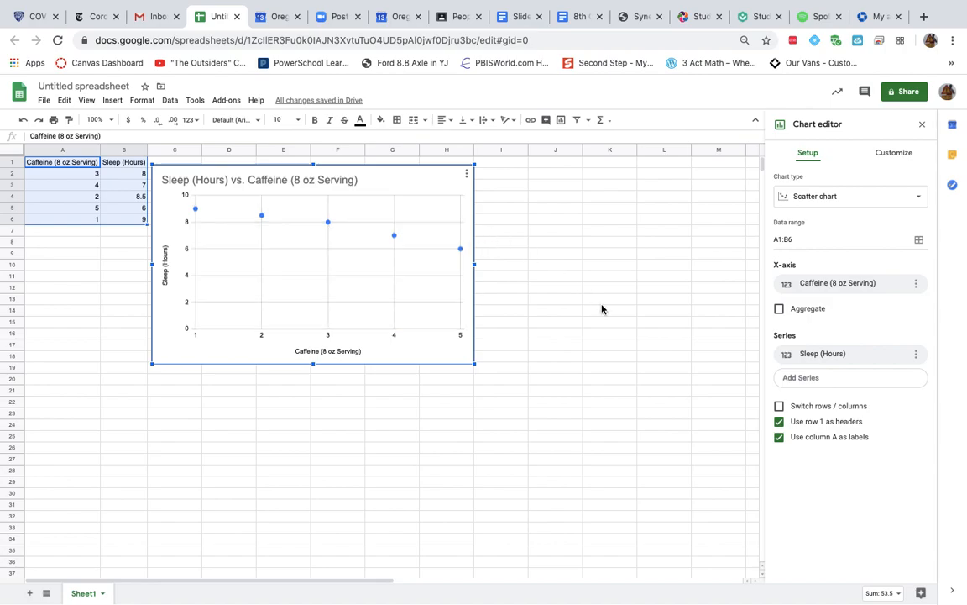
# Try the column chart type on the chart and switch it back to a scatter chart
pyautogui.click(913, 197)
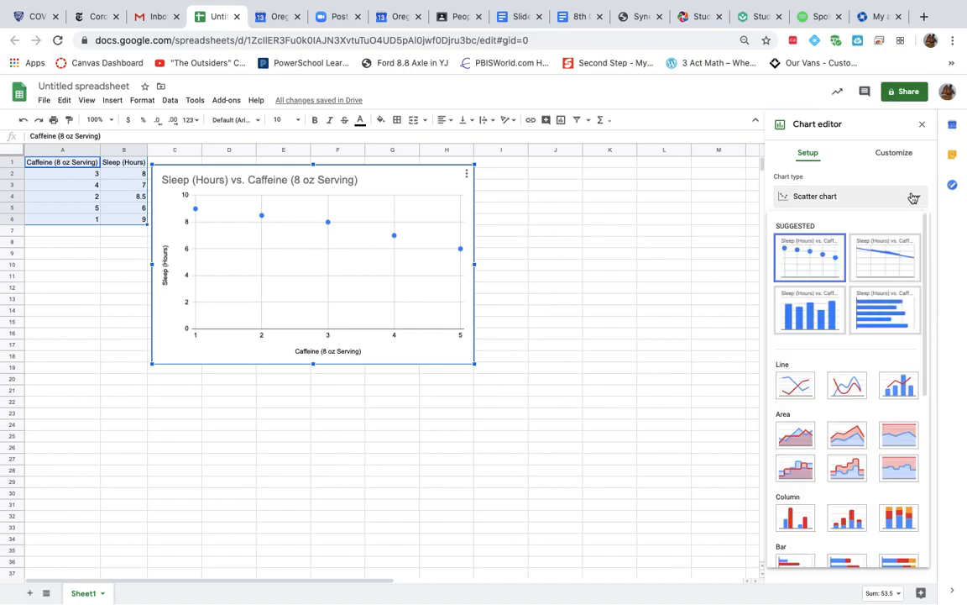
pyautogui.click(827, 318)
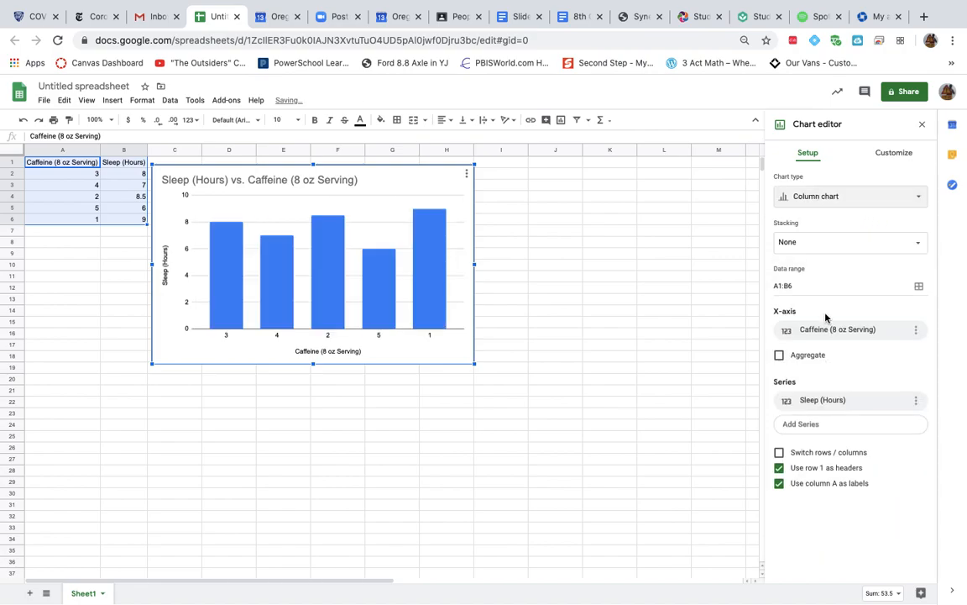
pyautogui.click(913, 200)
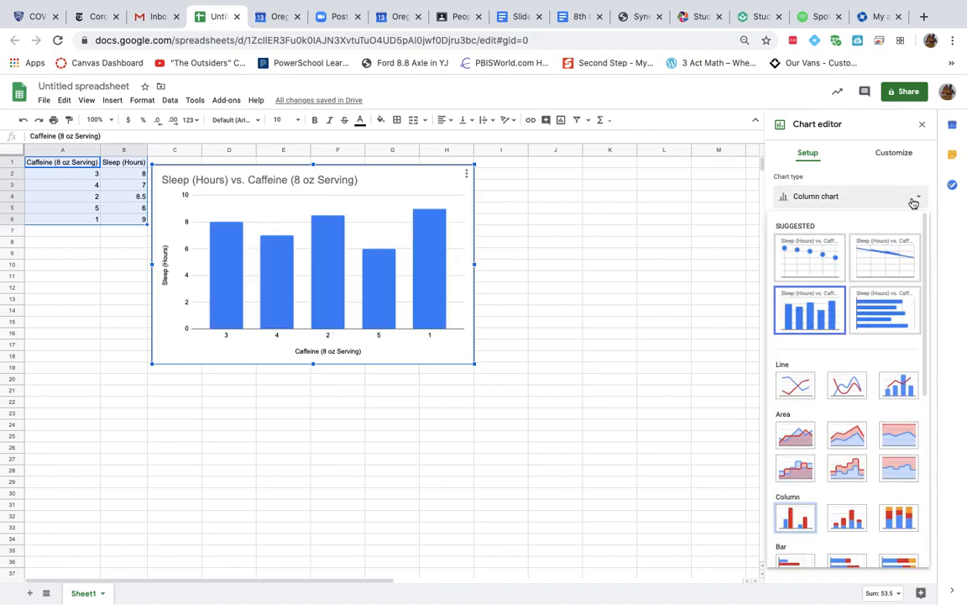
pyautogui.click(804, 265)
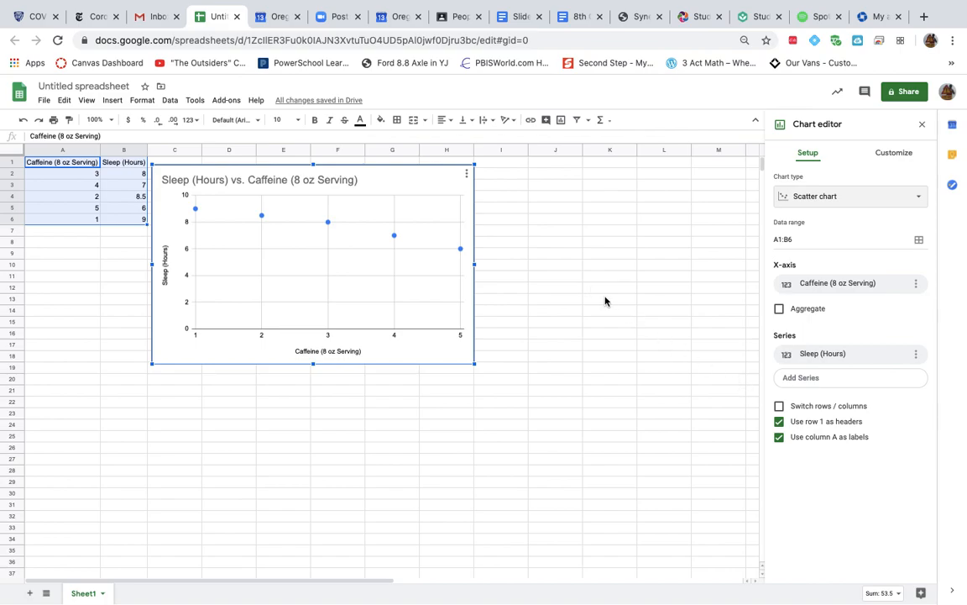
# Shorten the chart title to "Sleep vs. Caffeine" by removing the units
pyautogui.click(887, 155)
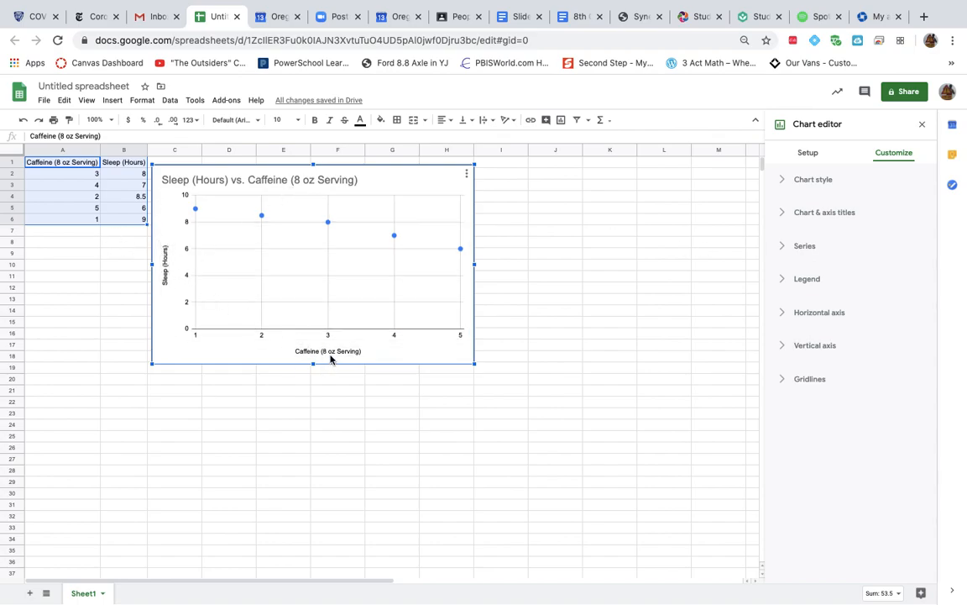
pyautogui.click(214, 179)
pyautogui.doubleClick(213, 177)
pyautogui.click(213, 177)
pyautogui.press('BackSpace')
pyautogui.press('BackSpace')
pyautogui.press('BackSpace')
pyautogui.press('BackSpace')
pyautogui.press('BackSpace')
pyautogui.press('BackSpace')
pyautogui.press('BackSpace')
pyautogui.press('BackSpace')
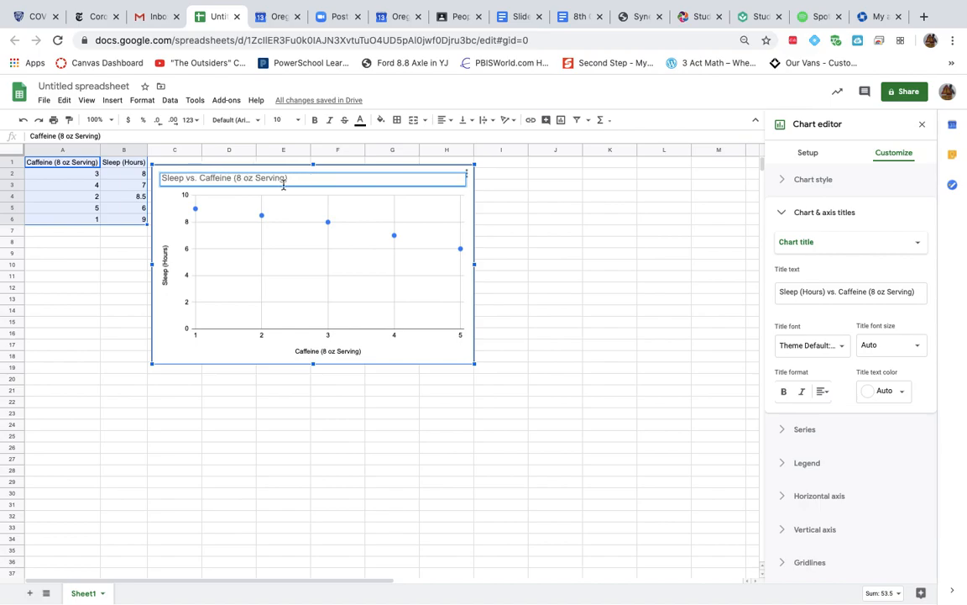
pyautogui.moveTo(287, 178); pyautogui.dragTo(232, 180)
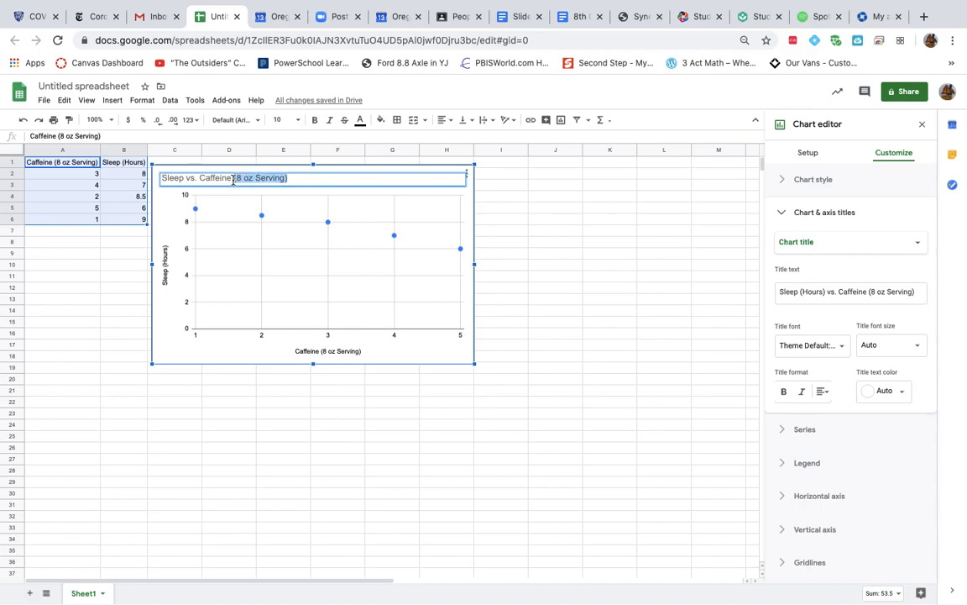
pyautogui.press('BackSpace')
pyautogui.press('Return')
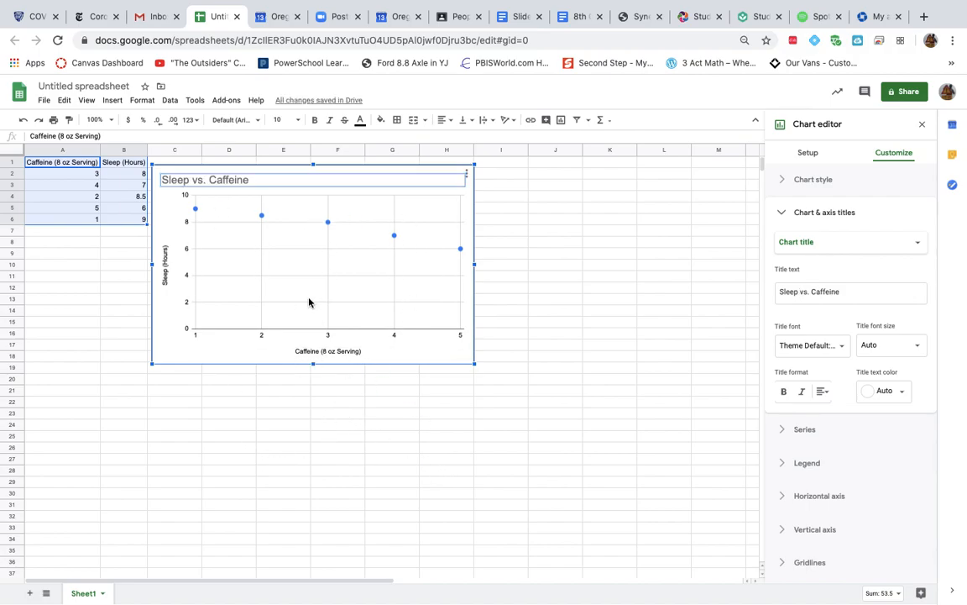
# Add a trendline to the Sleep (Hours) series of the scatter chart
pyautogui.click(788, 431)
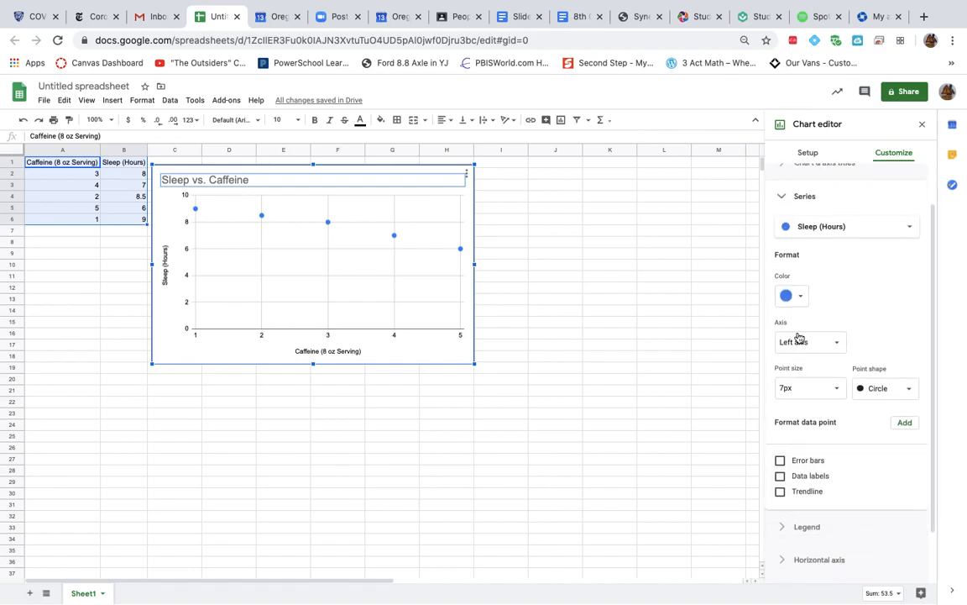
pyautogui.scroll(-1, 822, 378)
pyautogui.click(788, 438)
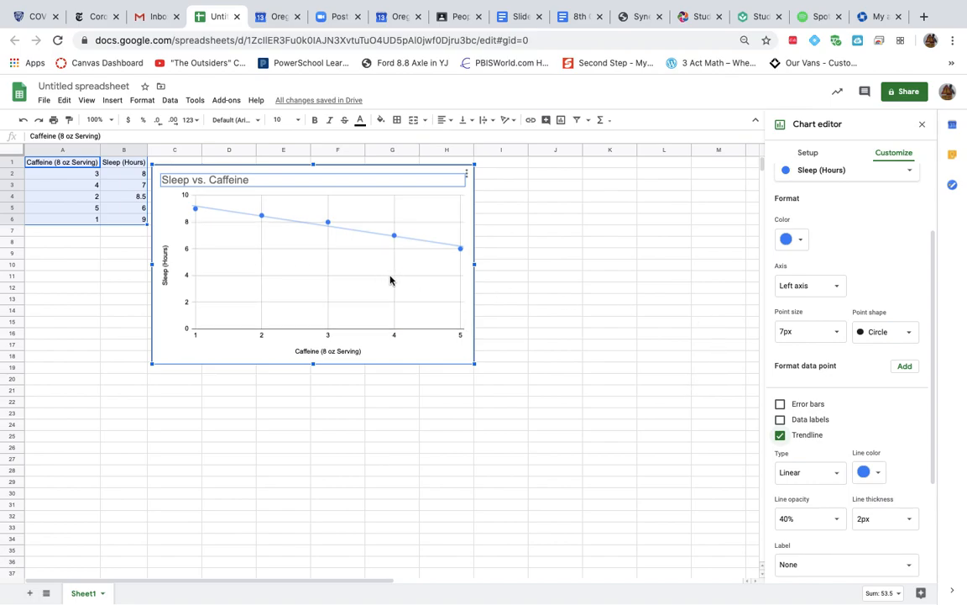
# Set the trendline's label to Use Equation so its equation is shown in the chart legend
pyautogui.scroll(-4, 836, 393)
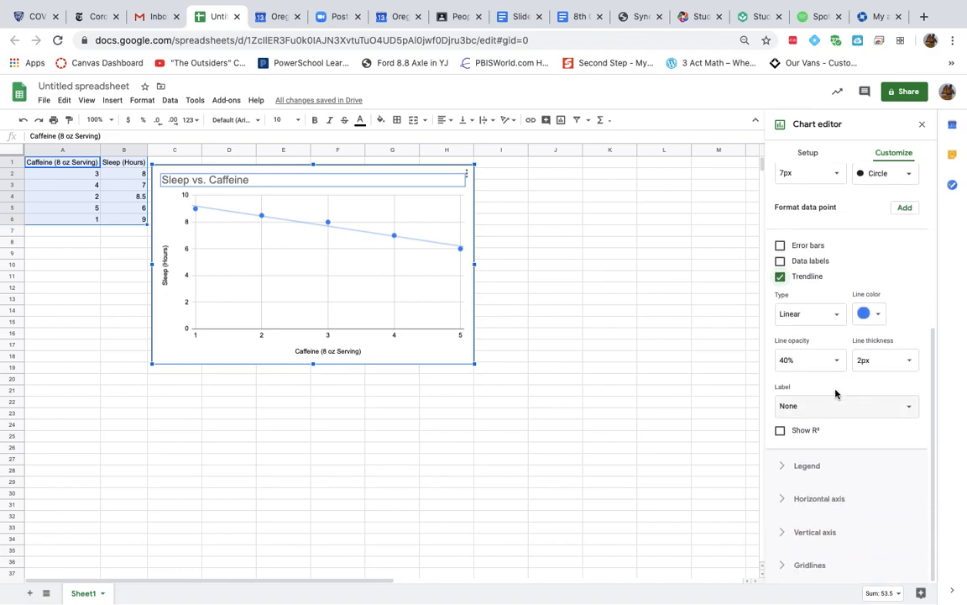
pyautogui.click(870, 409)
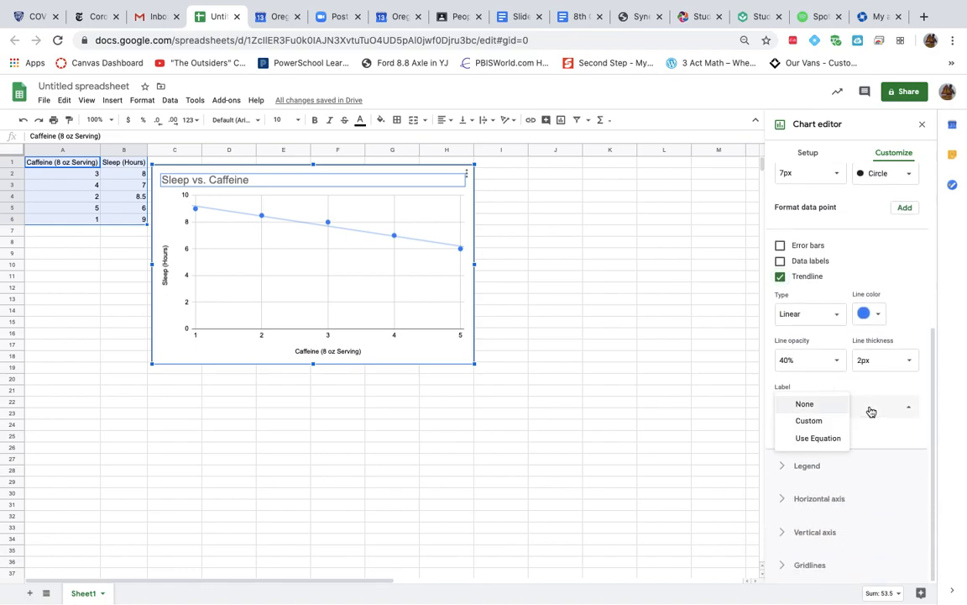
pyautogui.click(823, 438)
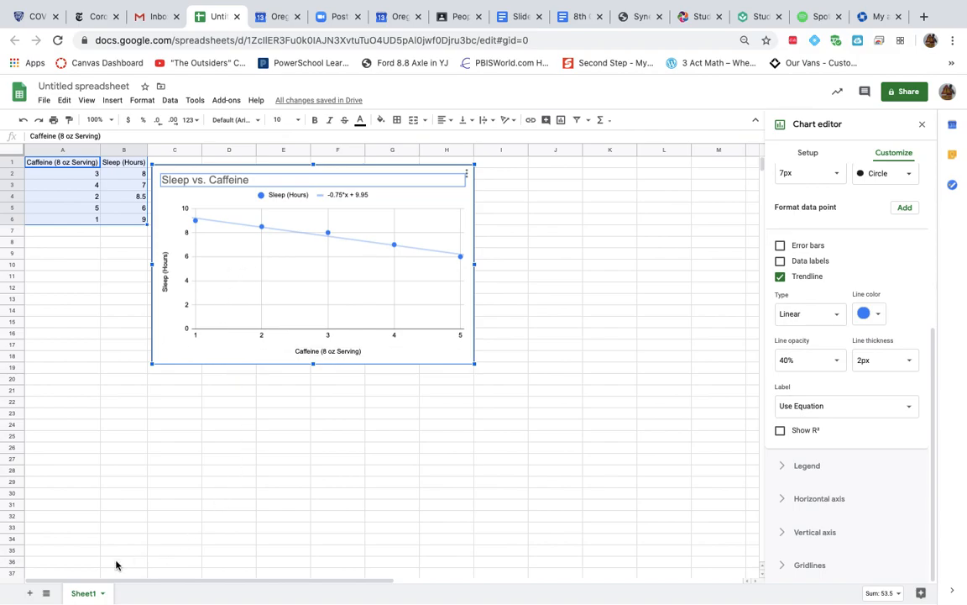
# Rename the sheet containing the caffeine data and chart as "Sleep vs Caffeine"
pyautogui.rightClick(87, 597)
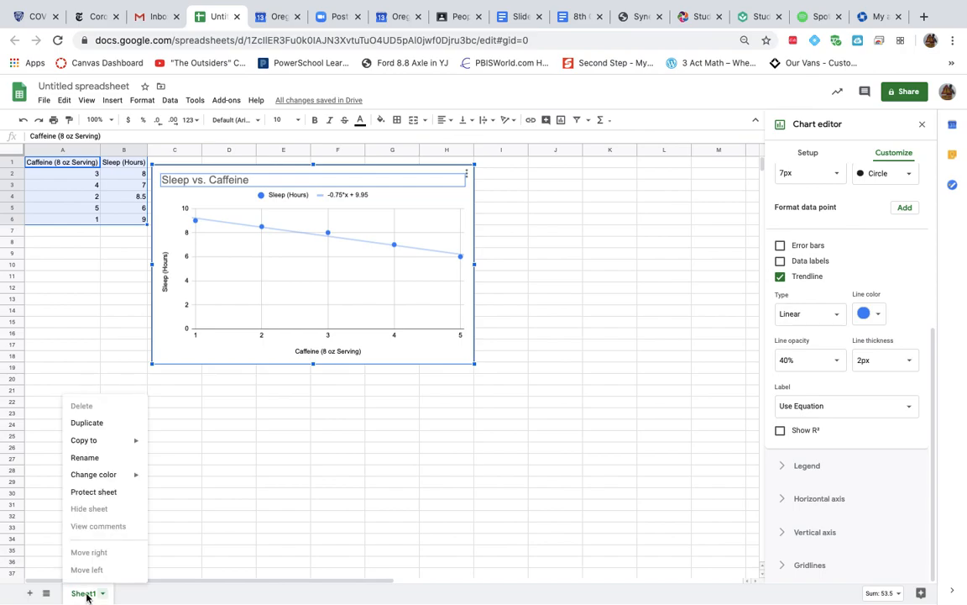
pyautogui.click(85, 457)
pyautogui.write('Sleep')
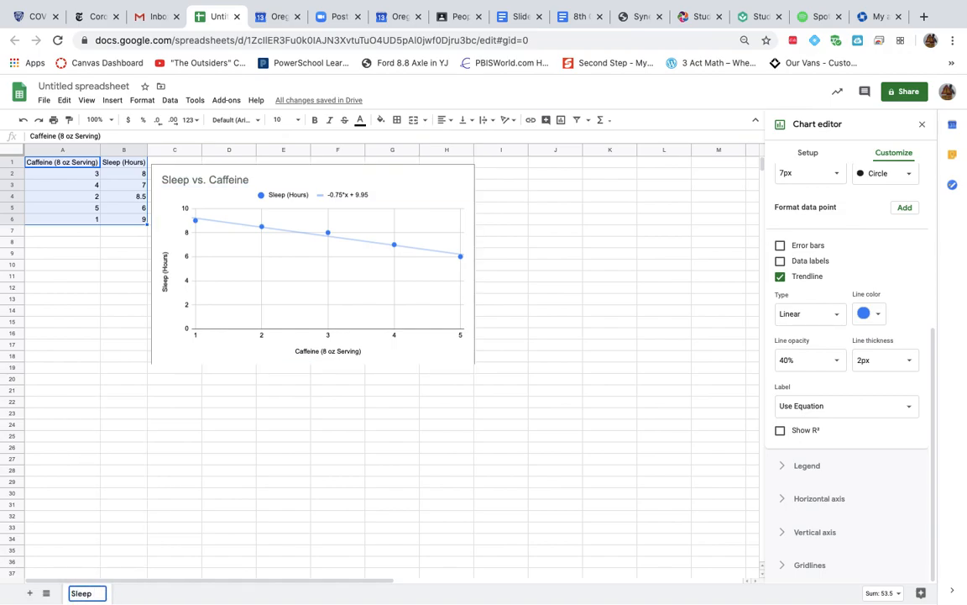
pyautogui.write(' vs Caffeine')
pyautogui.click(113, 410)
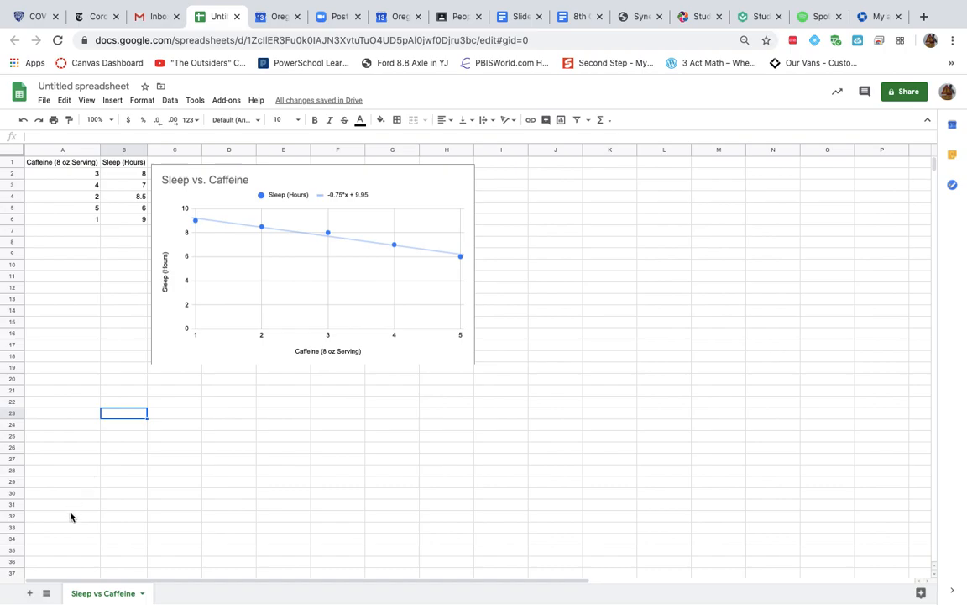
# Add a second, blank sheet to the spreadsheet and return to the Sleep vs Caffeine sheet
pyautogui.click(31, 594)
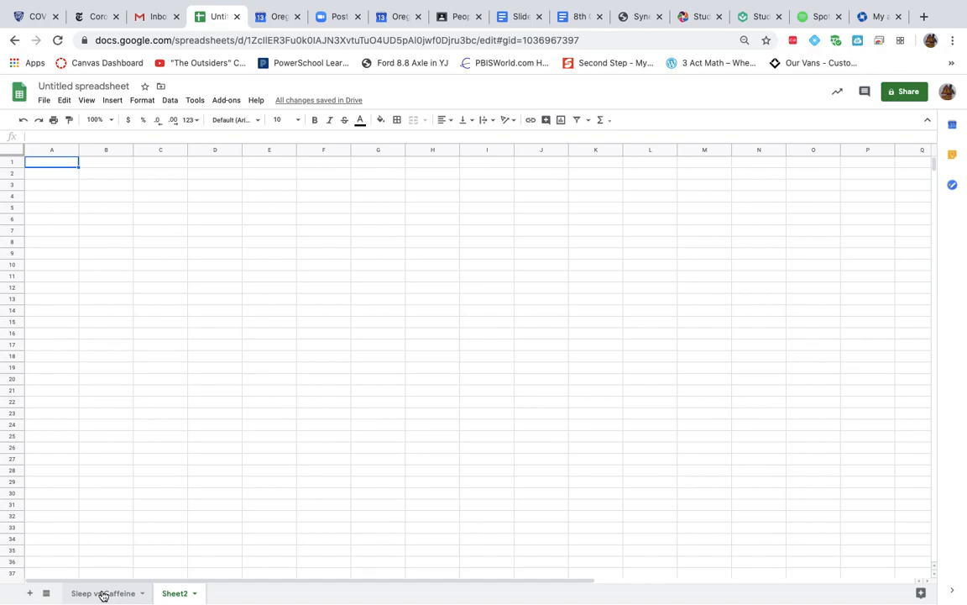
pyautogui.click(104, 594)
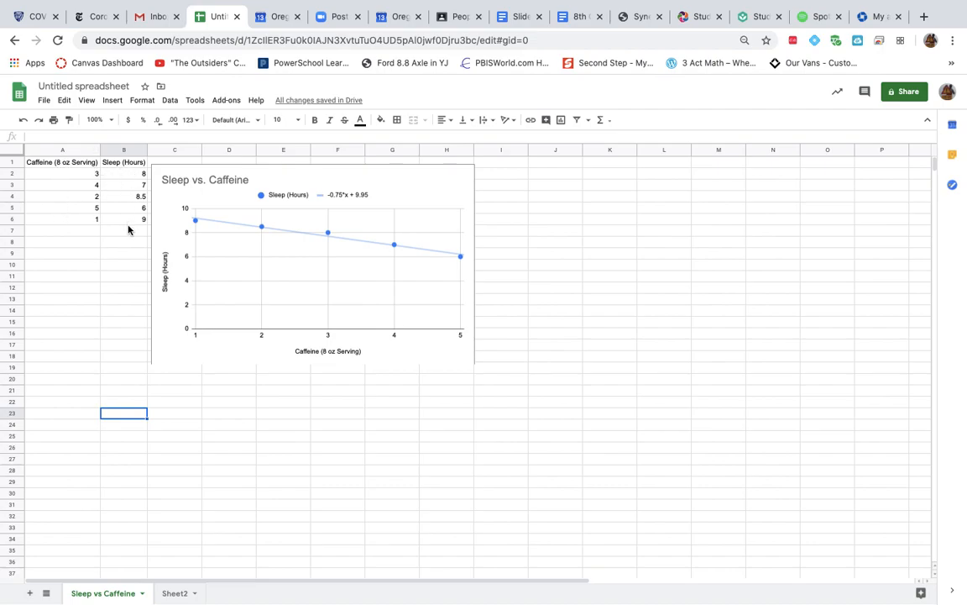
pyautogui.moveTo(578, 8)
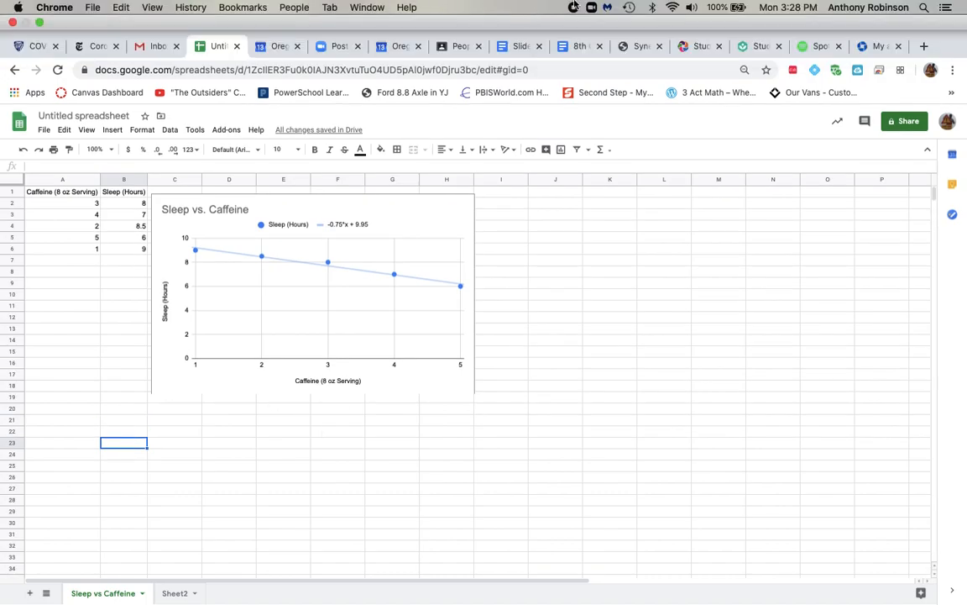